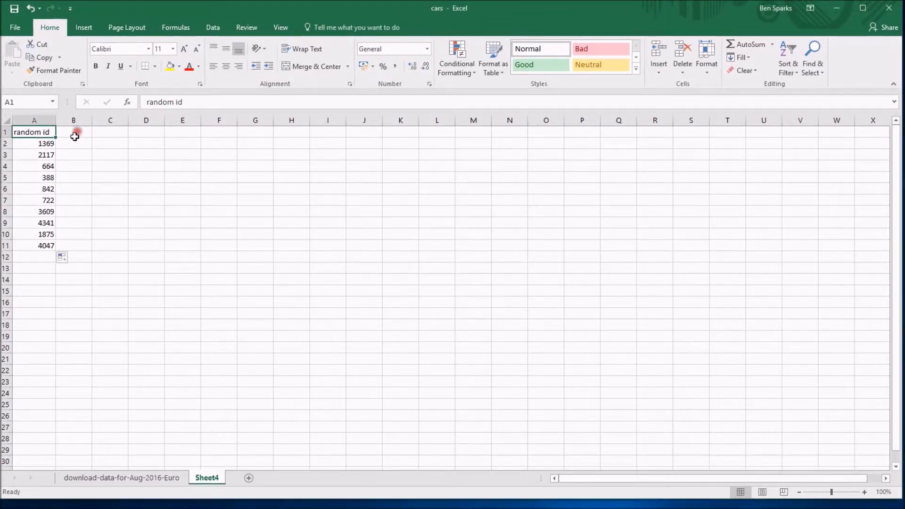
Review the Manufacturer, Metric Extra-Urban and Metric Combined columns on the download-data-for-Aug-2016-Euro sheet
left_click(74, 136)
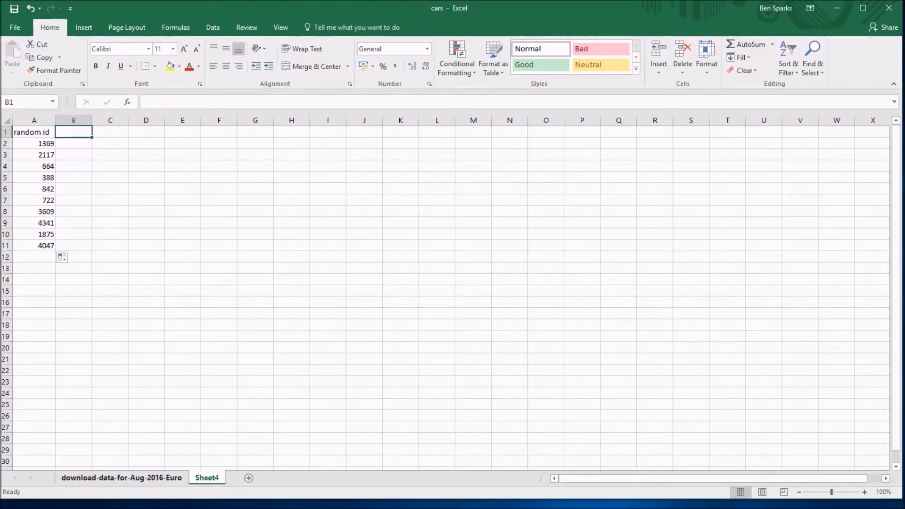
left_click(137, 479)
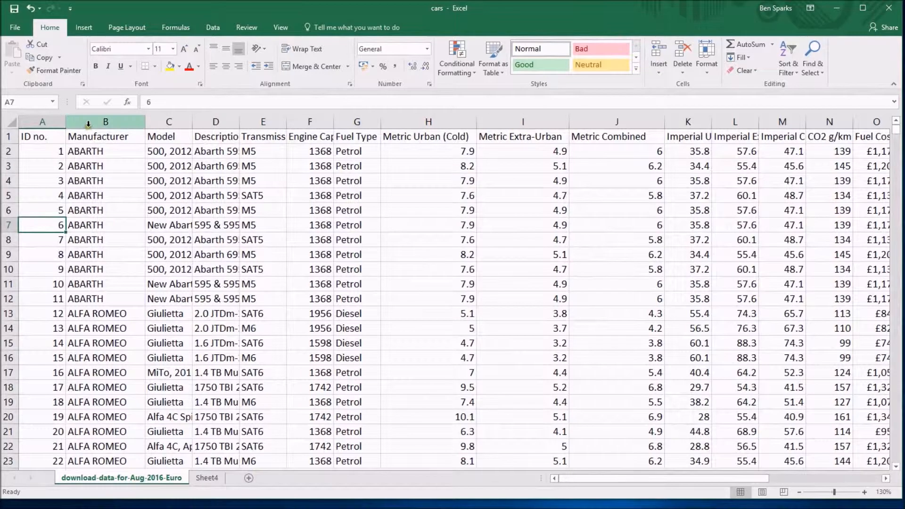
left_click(106, 121)
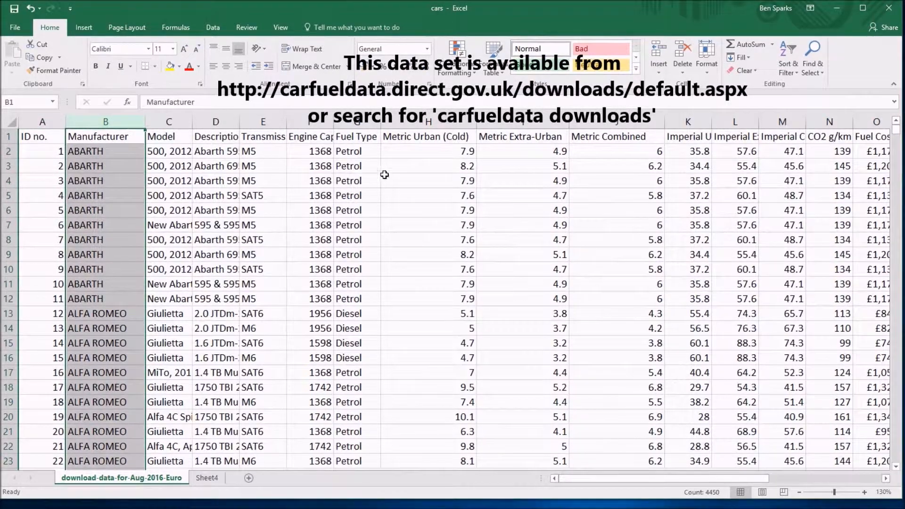
left_click(523, 121)
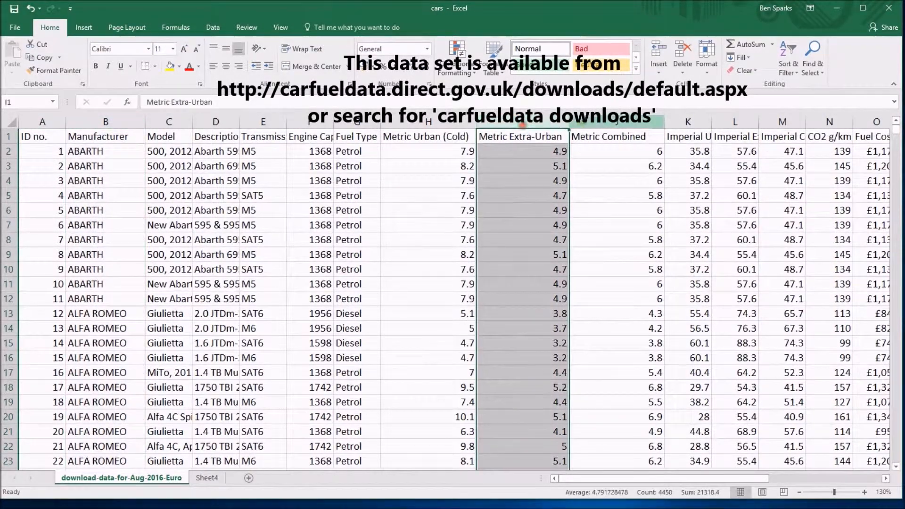
left_click(615, 122)
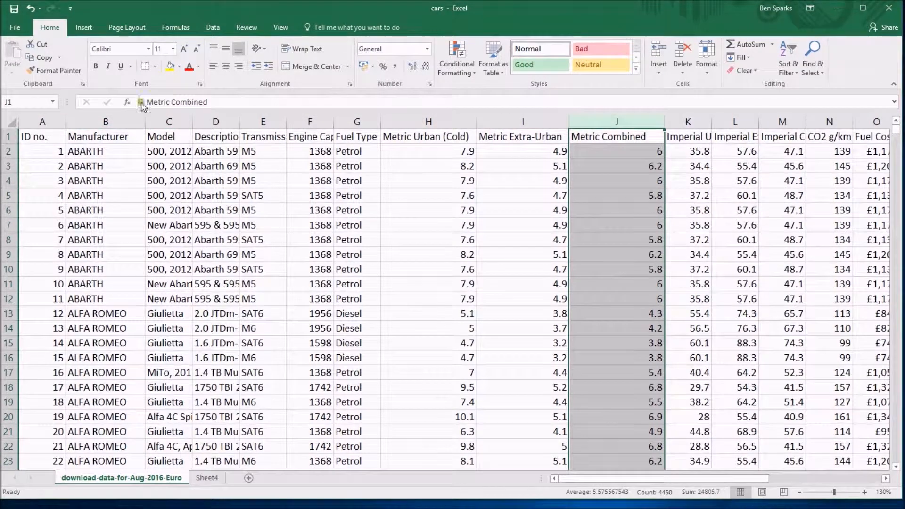
left_click(106, 121)
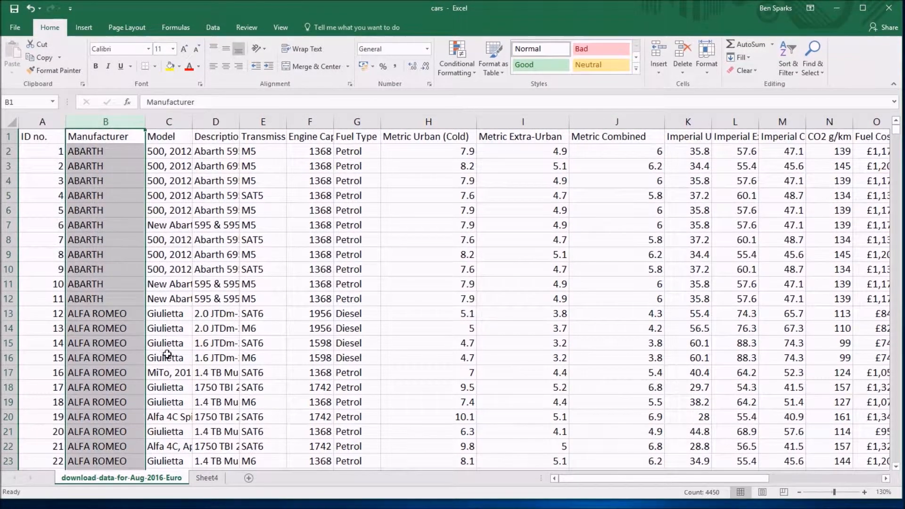
Enter the header "manufacturer" in cell B1 of Sheet4
left_click(201, 478)
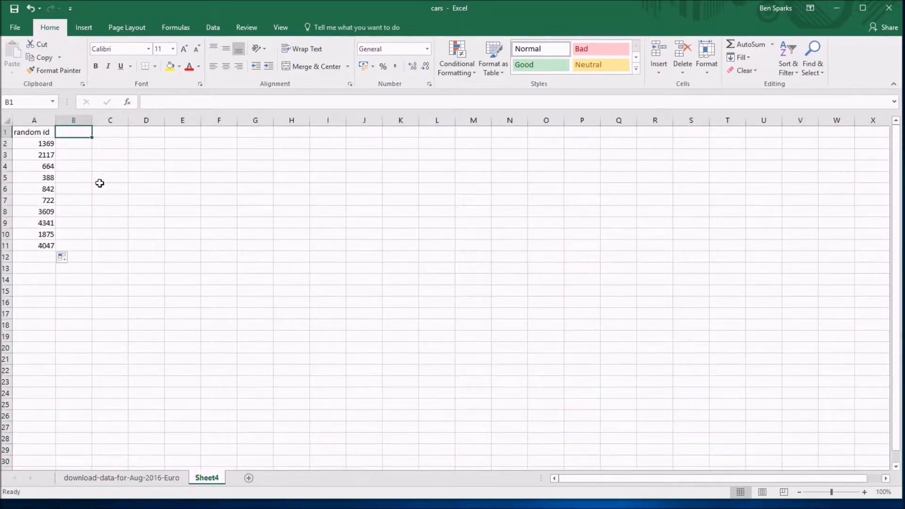
type("manufa")
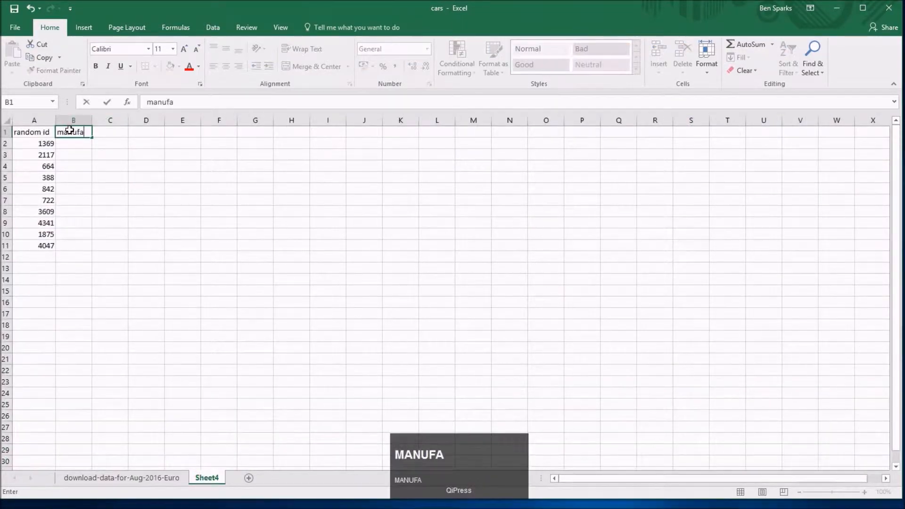
type("cturer")
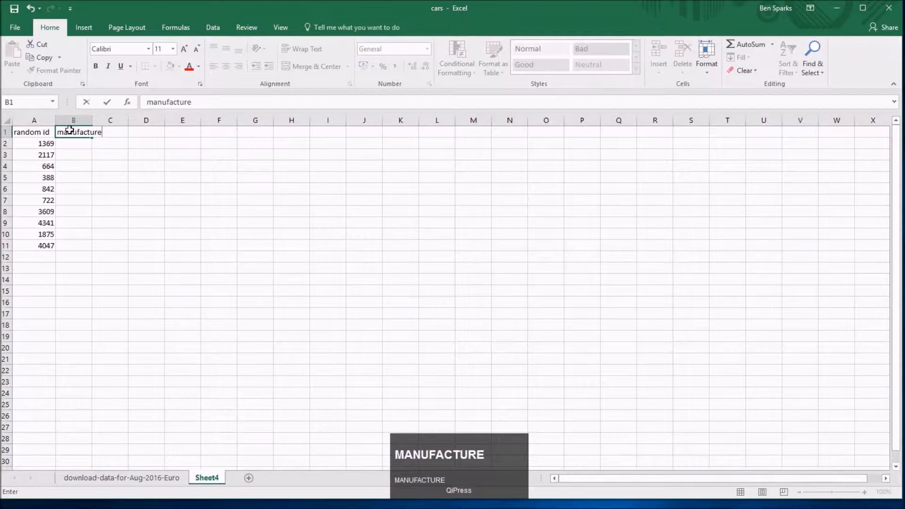
key("Return")
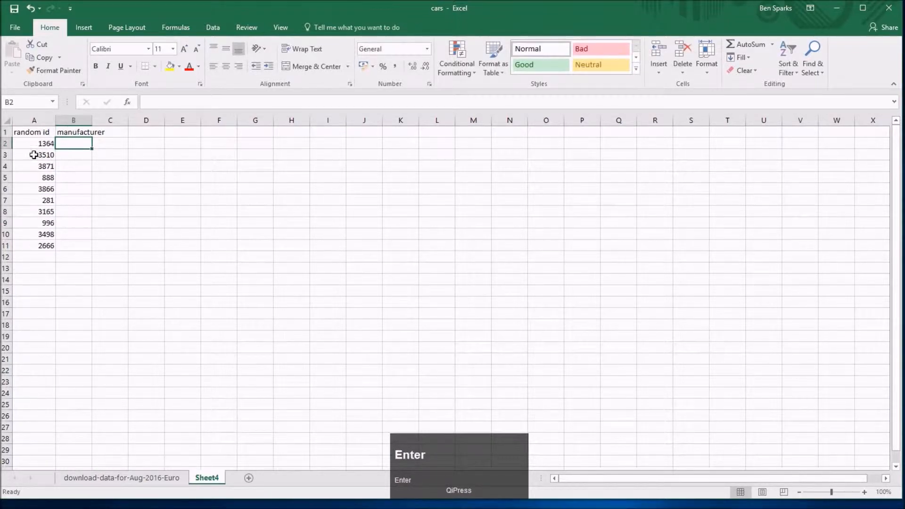
Examine the random ids in A2:A11 and the Manufacturer column on the data sheet, and return to cell B2 of Sheet4
left_click(40, 146)
left_click(38, 189)
left_click_drag(50, 143, 42, 243)
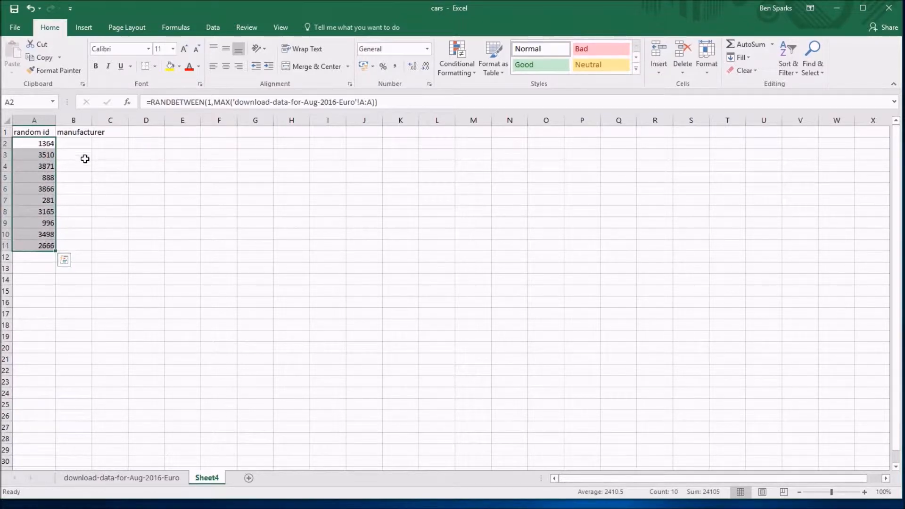
left_click(78, 144)
left_click(44, 144)
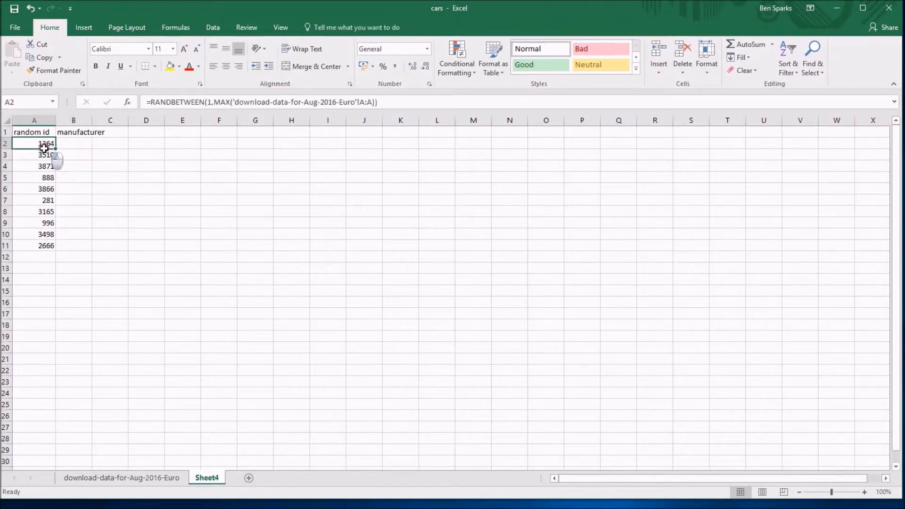
left_click(96, 477)
left_click(96, 267)
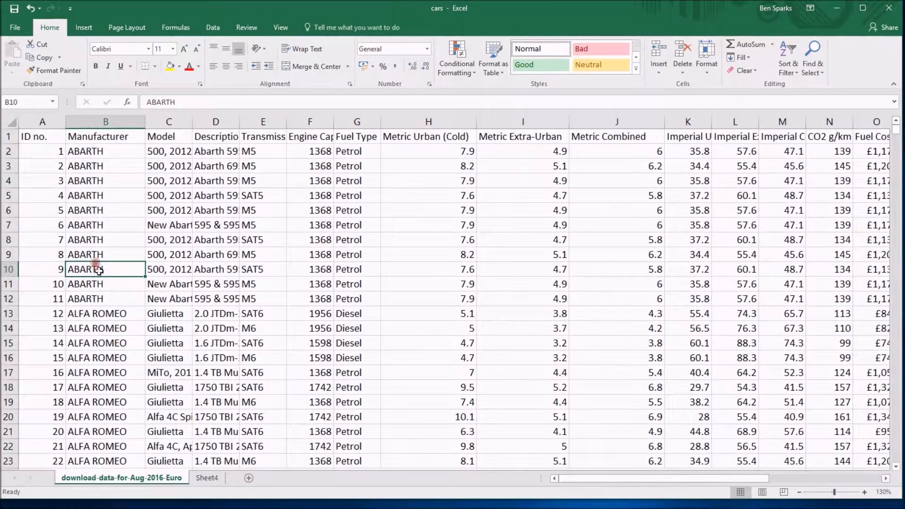
left_click(204, 477)
left_click(76, 143)
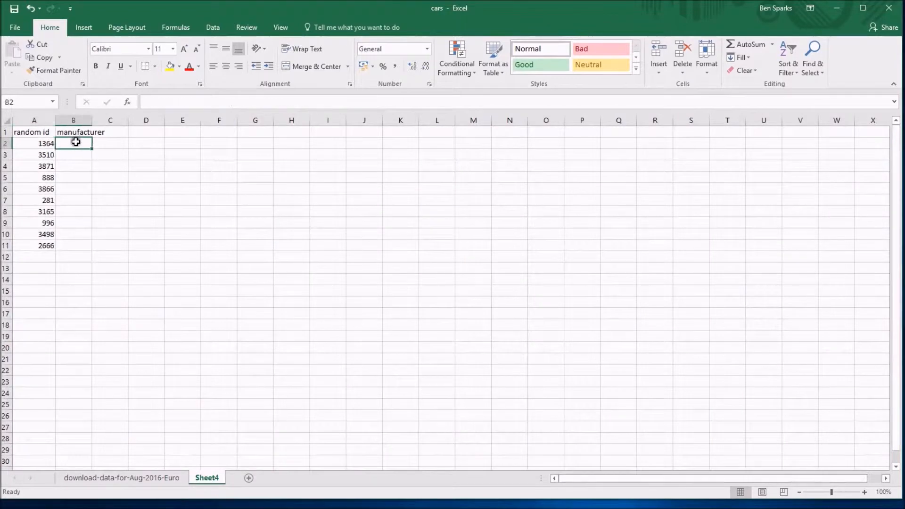
type("=v")
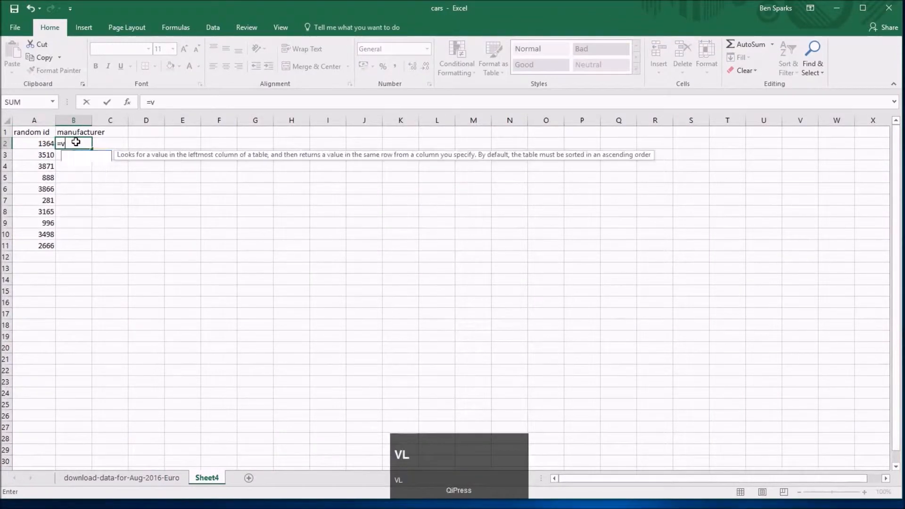
type("lookup")
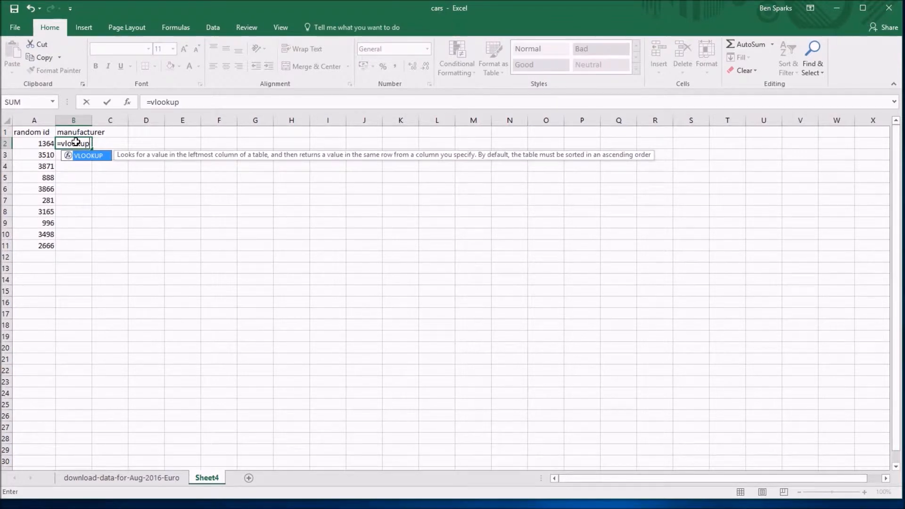
key("BackSpace")
key("BackSpace")
key("BackSpace")
key("BackSpace")
key("BackSpace")
key("BackSpace")
key("BackSpace")
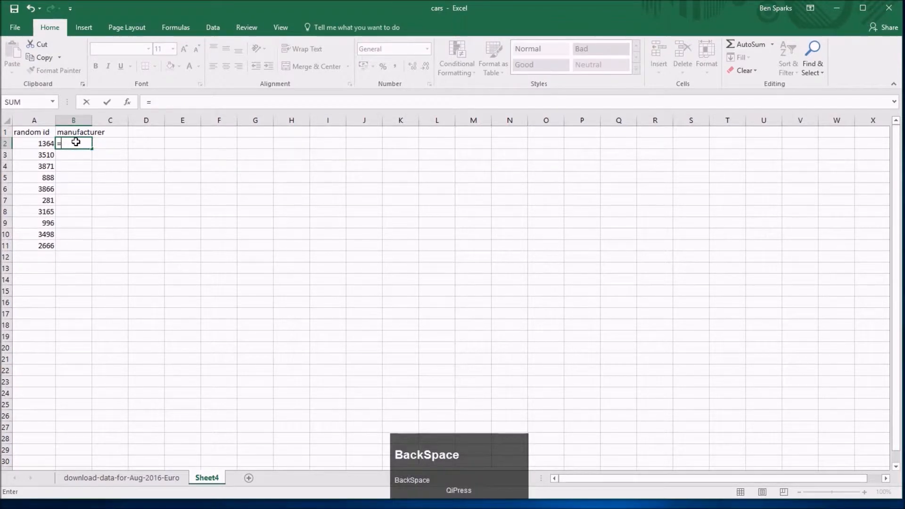
type("hlo")
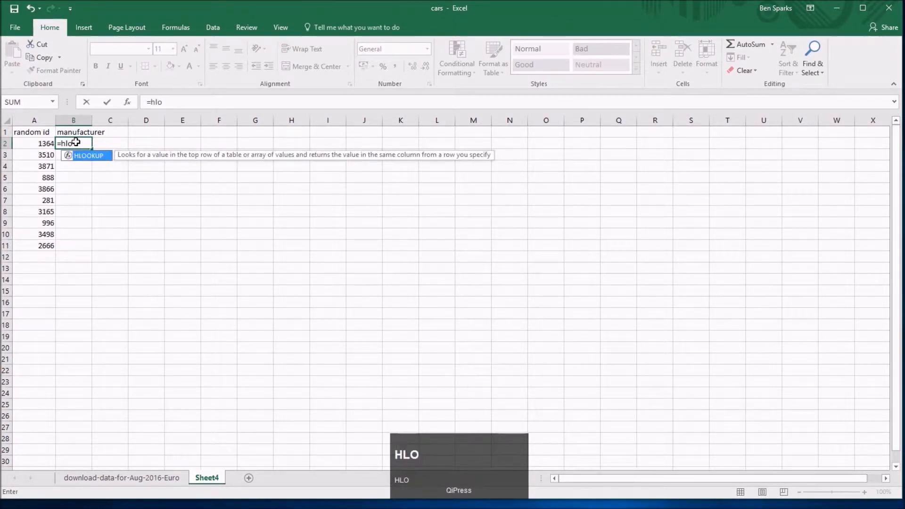
key("BackSpace")
key("BackSpace")
key("BackSpace")
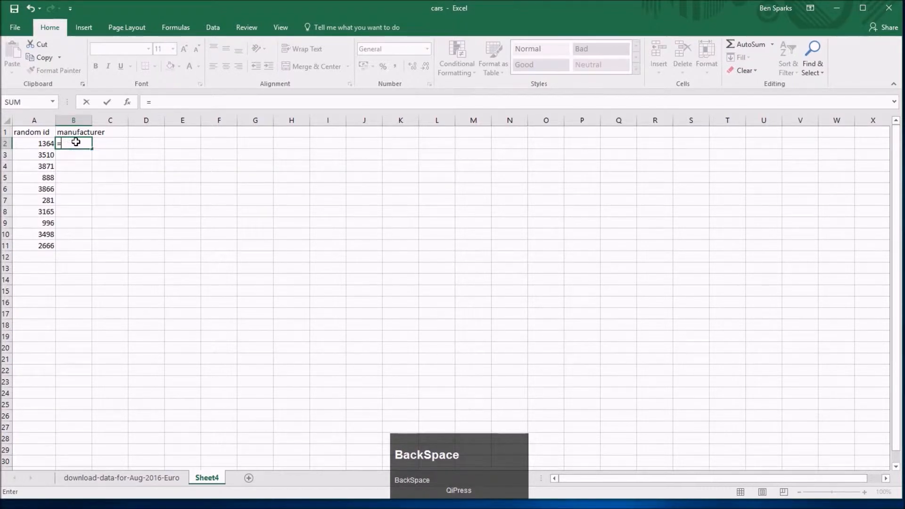
Begin a VLOOKUP formula in B2 with cell A2 as the lookup value
type("vlookup")
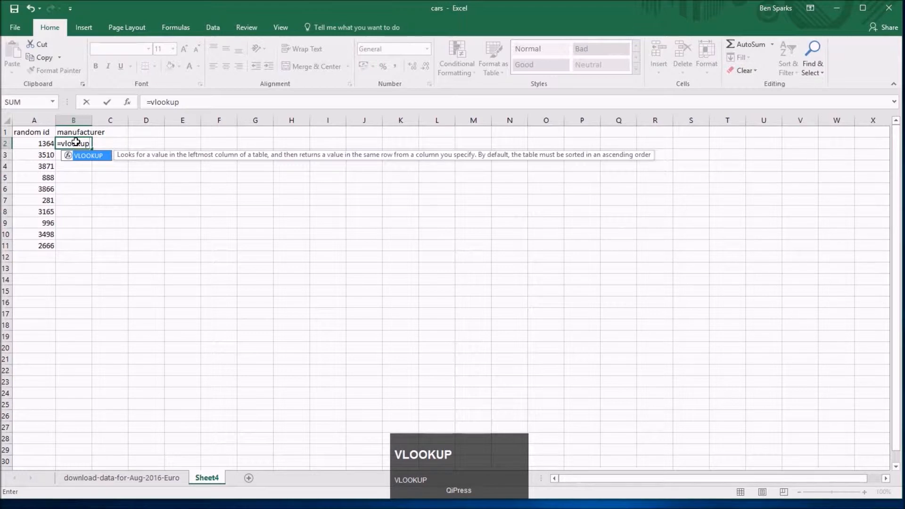
key("Tab")
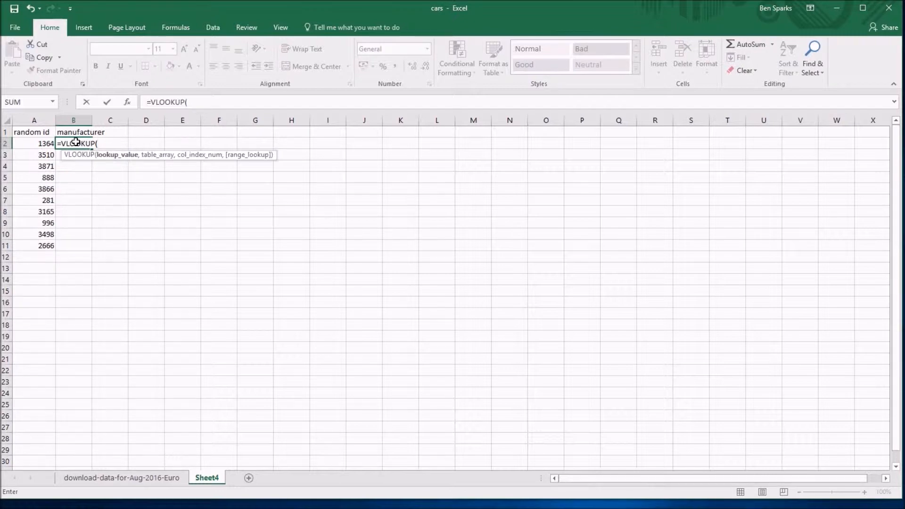
key("Left")
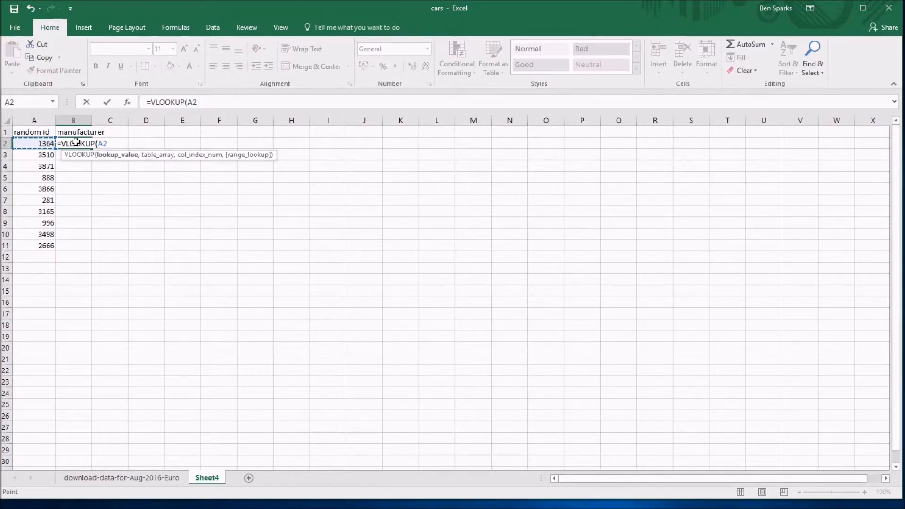
type(",")
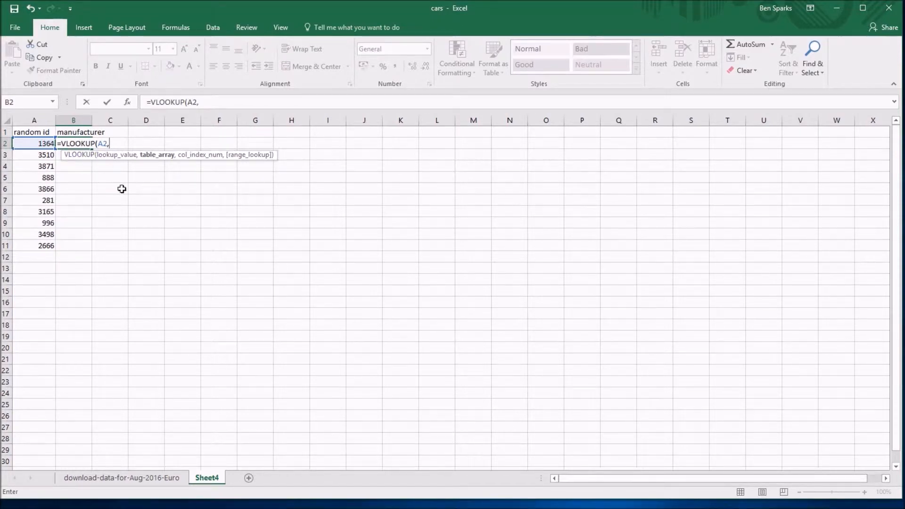
Set the VLOOKUP table array to the whole data range A1:V4450 on the download-data-for-Aug-2016-Euro sheet
left_click(115, 478)
left_click(48, 137)
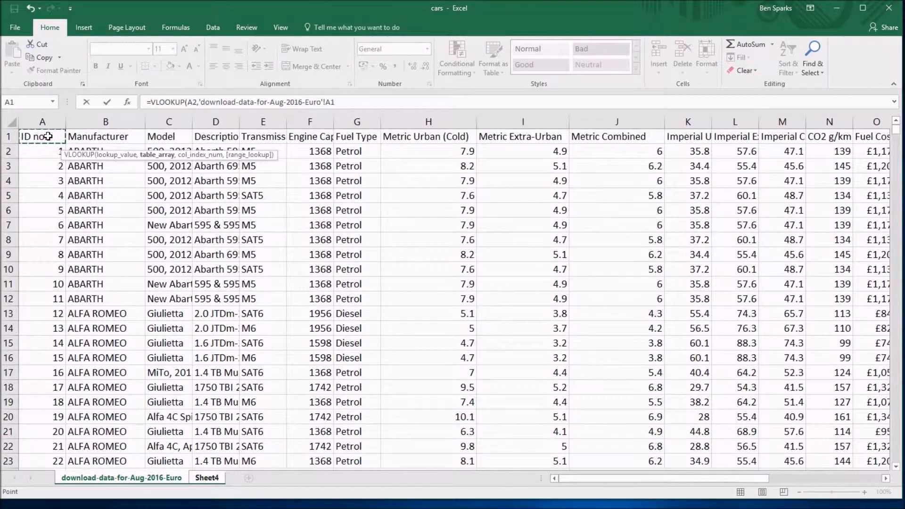
key("Right")
key("Left")
key("shift+Right")
key("shift+Right")
key("shift+Right")
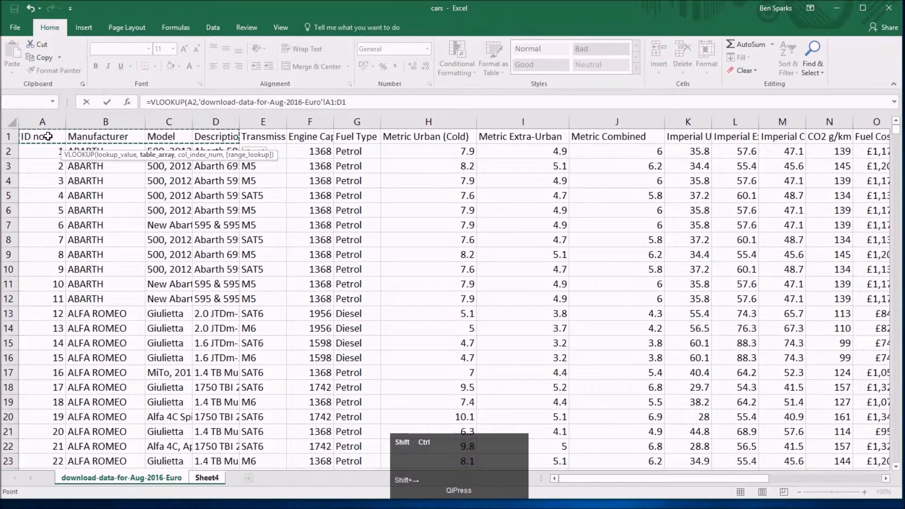
key("ctrl+shift+Right")
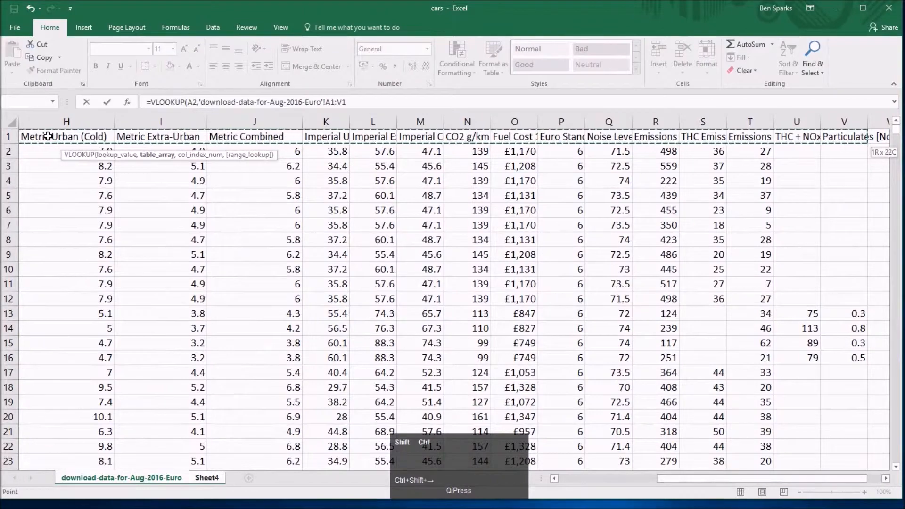
key("ctrl+shift+Down")
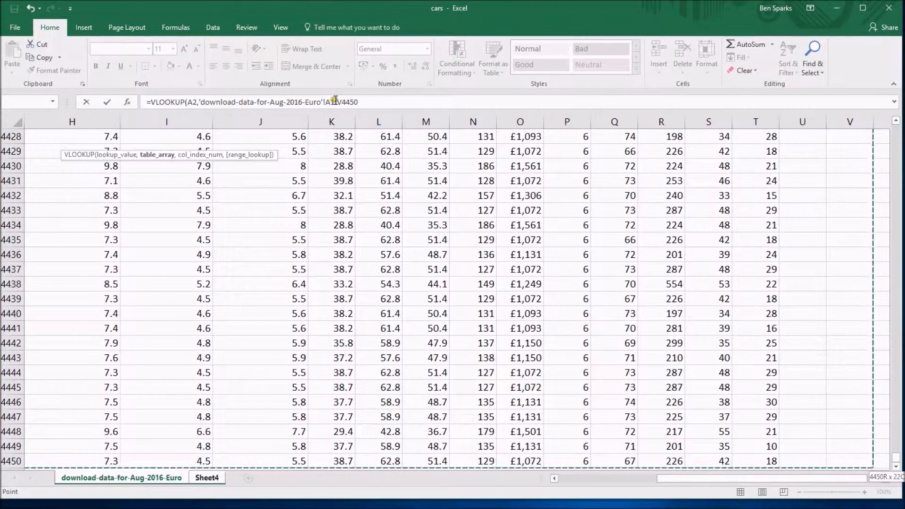
Complete the VLOOKUP formula with column index 2 and FALSE for an exact match
left_click(360, 102)
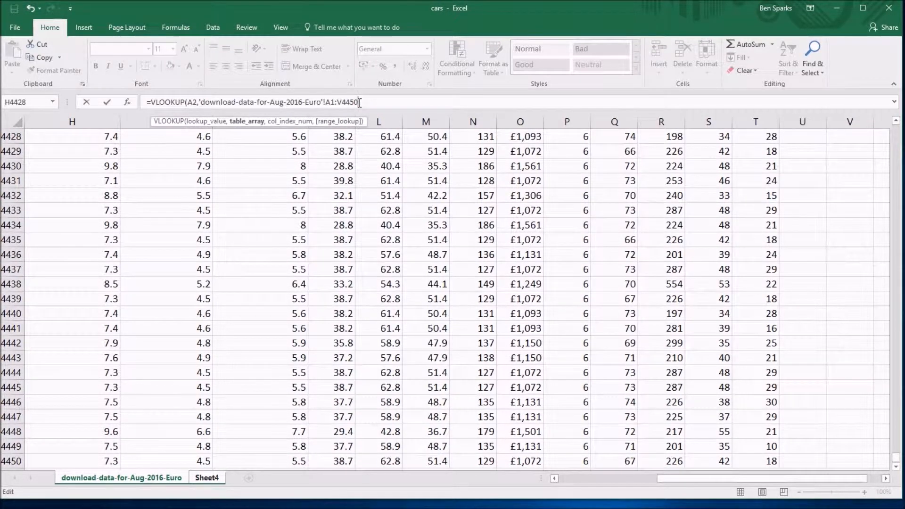
type(",")
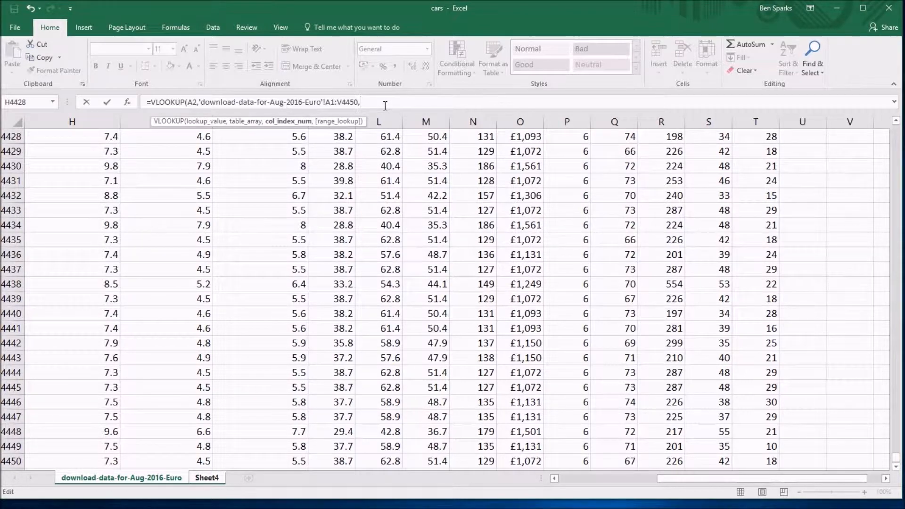
type("2")
type(",")
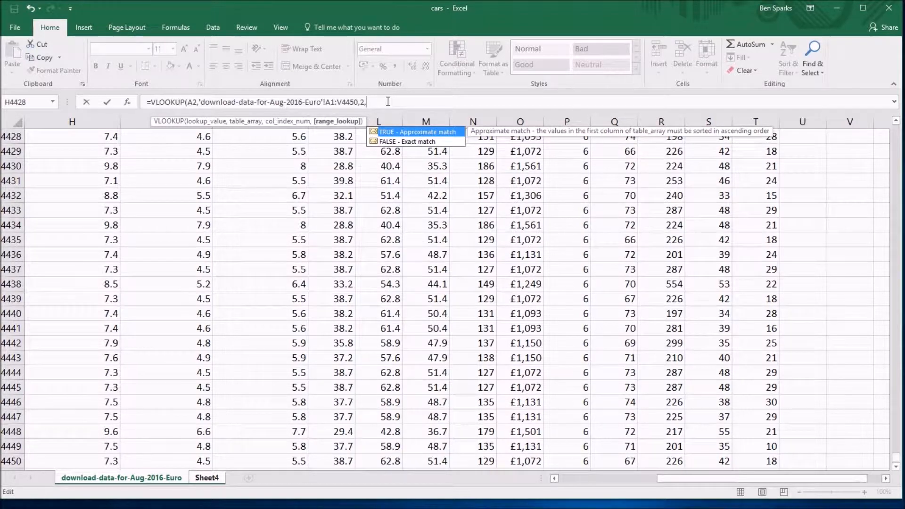
type("false")
key("Down")
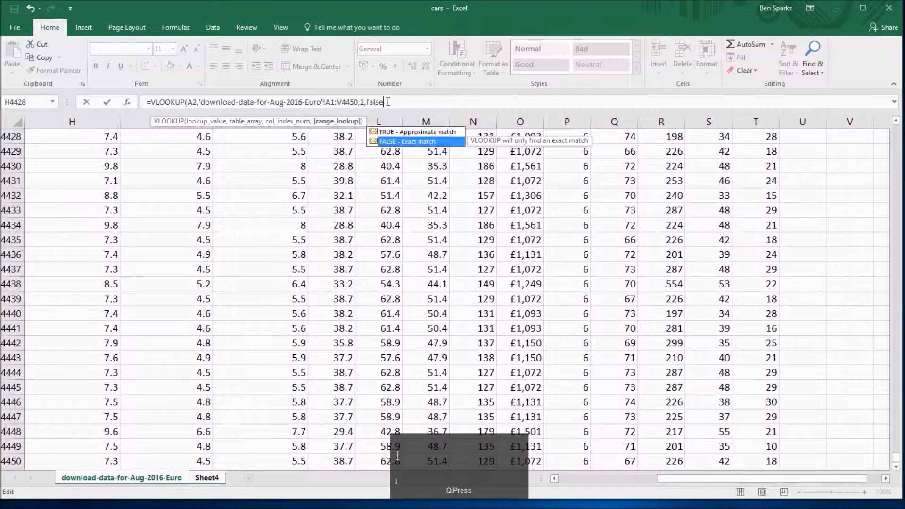
key("Tab")
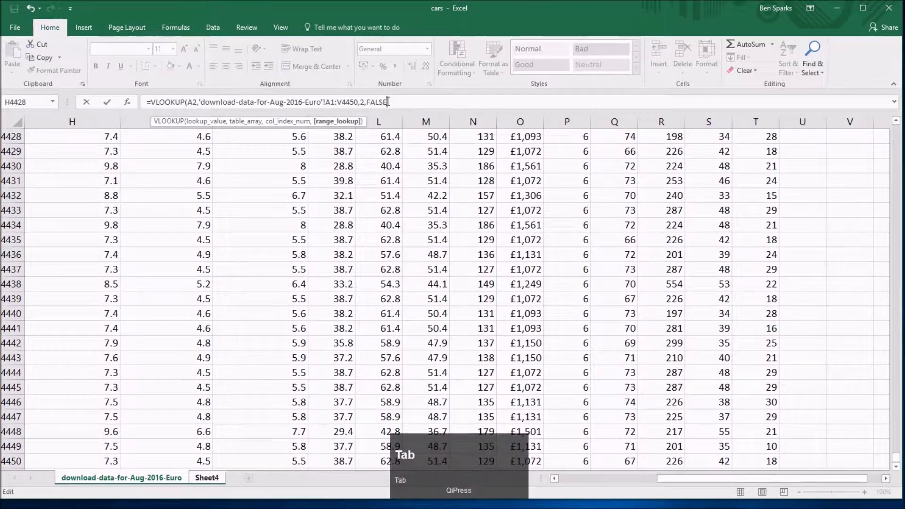
type(")")
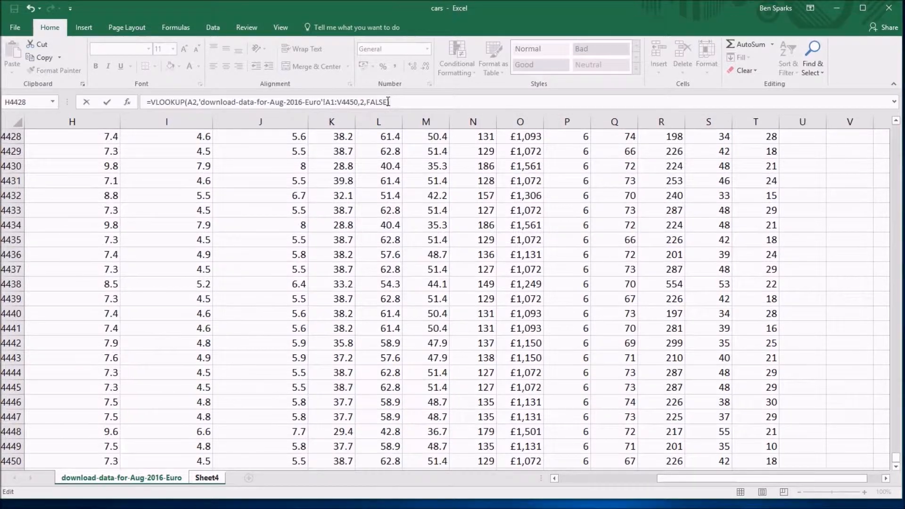
key("Return")
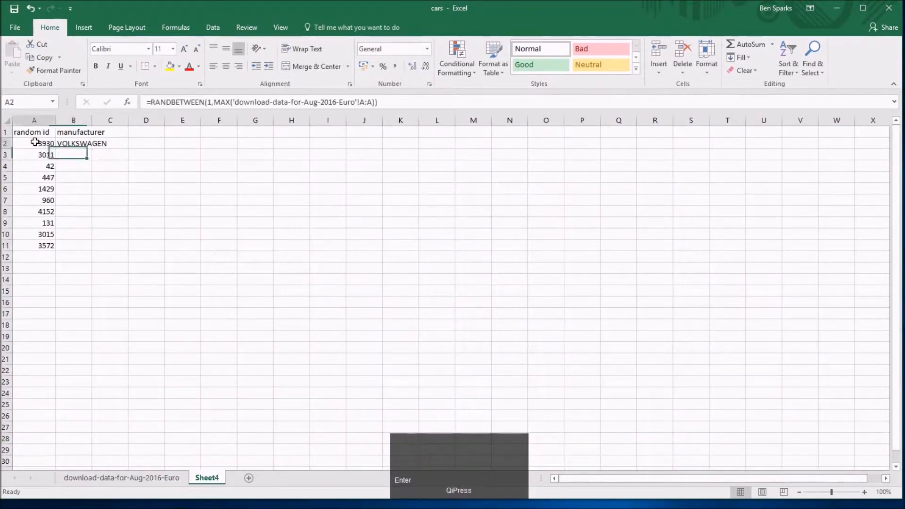
left_click(35, 142)
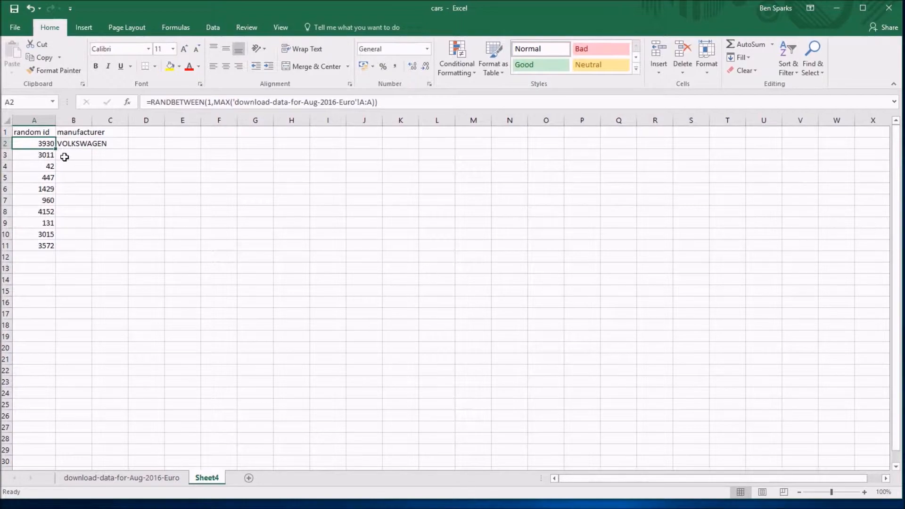
Find id 3930 from A2 on the download-data-for-Aug-2016-Euro sheet, select its row to check the manufacturer, and return to Sheet4
left_click(69, 142)
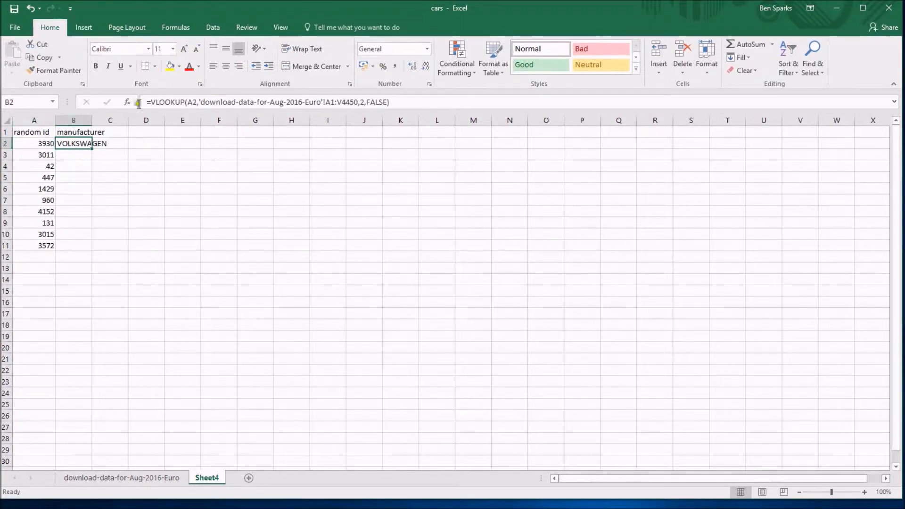
left_click(109, 479)
left_click(113, 270)
key("ctrl+Left")
key("Up")
key("Up")
key("Up")
key("Up")
key("Up")
key("Up")
key("Up")
key("Up")
key("Up")
key("Up")
key("Up")
key("Up")
key("Up")
key("Up")
key("Up")
key("Up")
key("Up")
key("Up")
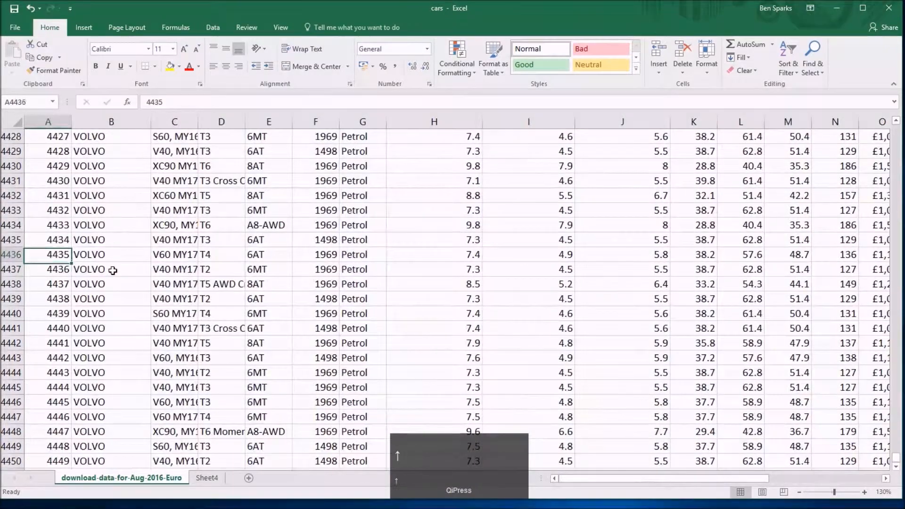
key("Up")
key("Up")
key("Up")
key("Up")
key("Up")
key("Up")
key("Up")
key("Up")
key("Up")
key("Up")
key("Up")
key("Up")
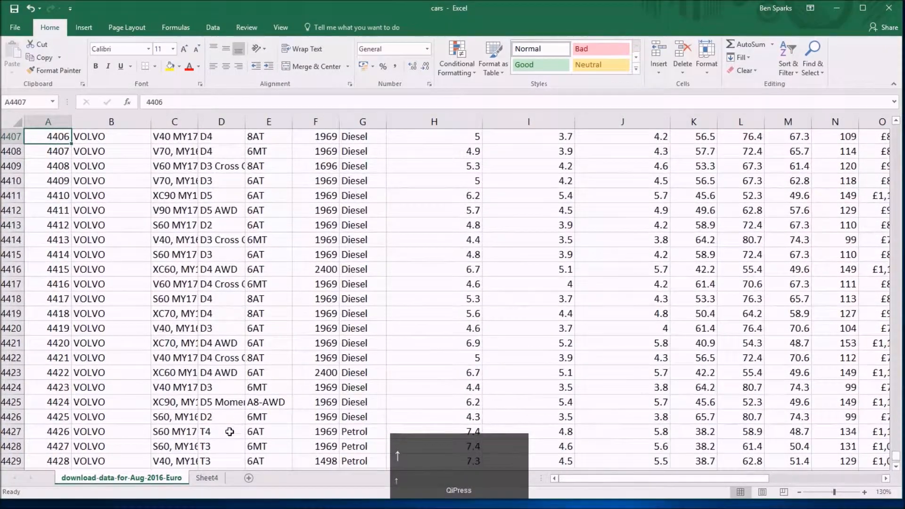
left_click(207, 478)
left_click(138, 483)
left_click(63, 168)
scroll(63, 168, "up", 3)
key("Up")
key("Up")
key("Up")
key("Up")
key("Up")
key("Up")
key("Up")
key("Up")
key("Up")
key("Up")
key("Up")
key("Up")
key("Up")
key("Up")
key("Up")
key("Up")
key("Up")
key("Up")
key("Up")
key("Up")
key("Up")
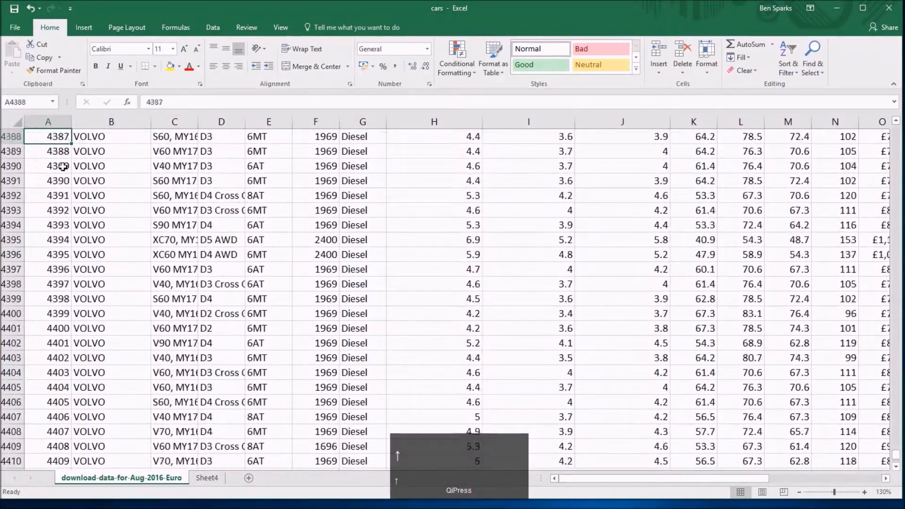
key("Page_Up")
key("Page_Up")
key("Page_Up")
key("Page_Up")
key("Page_Up")
key("Page_Up")
key("Page_Up")
key("Page_Up")
key("Page_Up")
key("Page_Up")
key("Page_Up")
key("Page_Up")
key("Page_Up")
key("Page_Up")
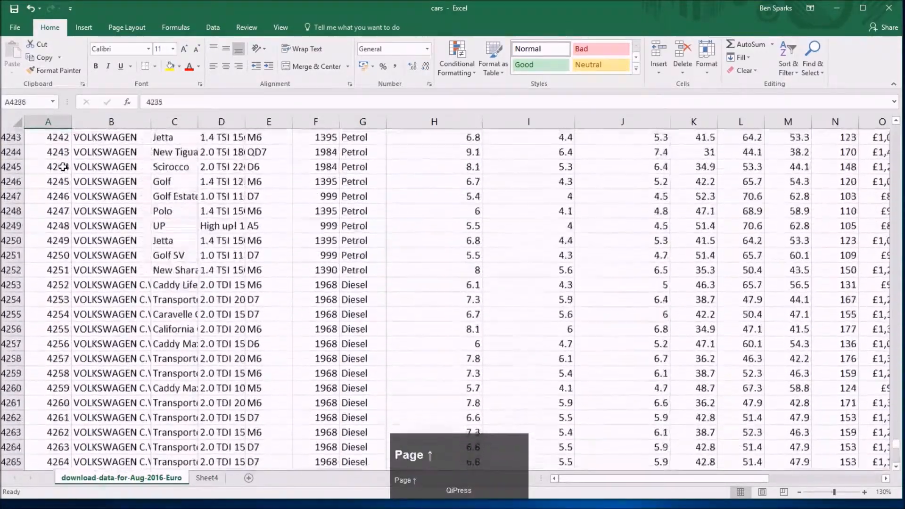
key("Page_Up")
key("Page_Up")
key("Page_Up")
key("Page_Up")
key("Page_Up")
key("Page_Up")
key("Page_Up")
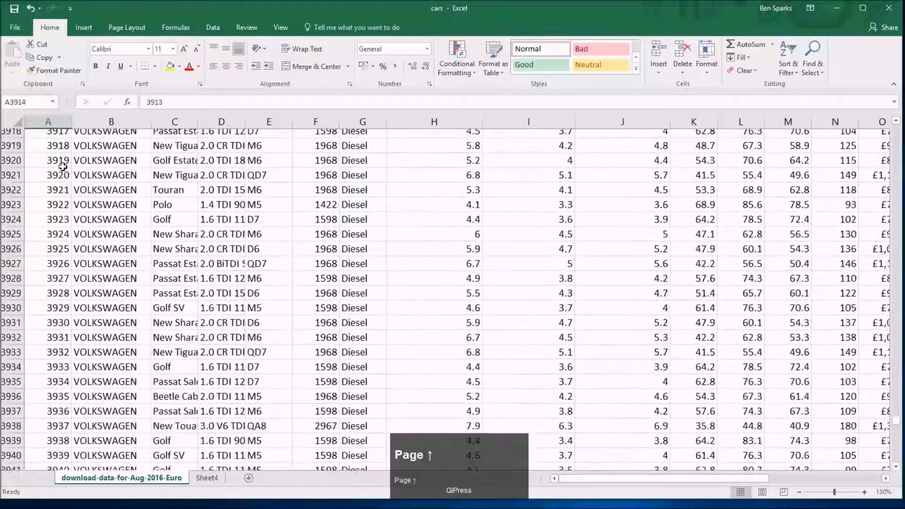
left_click(66, 387)
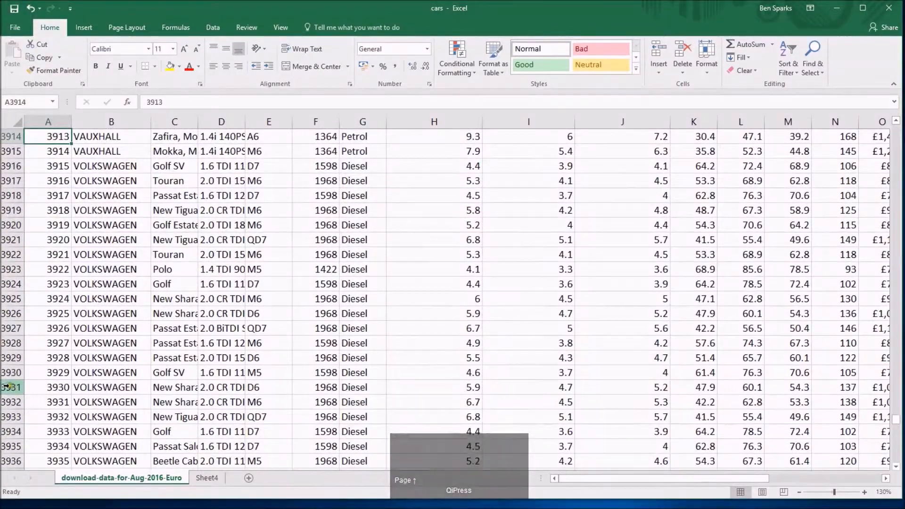
key("shift+space")
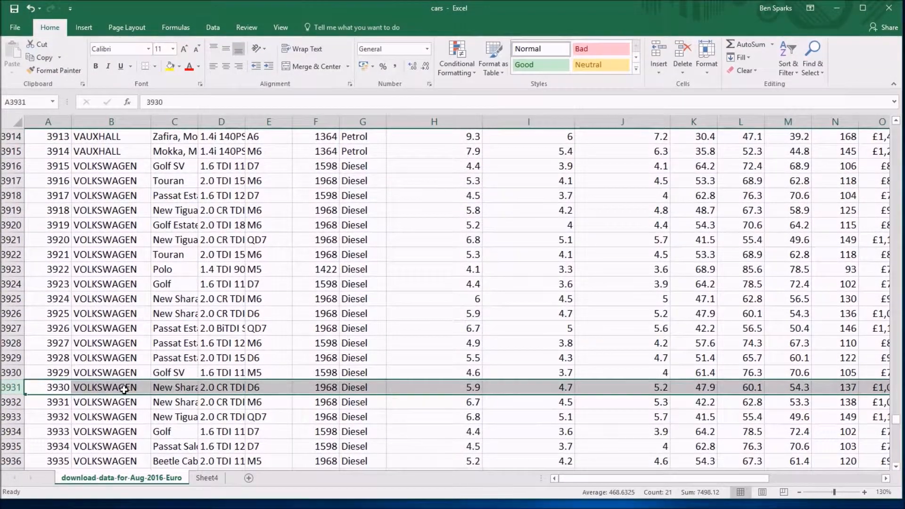
left_click(213, 479)
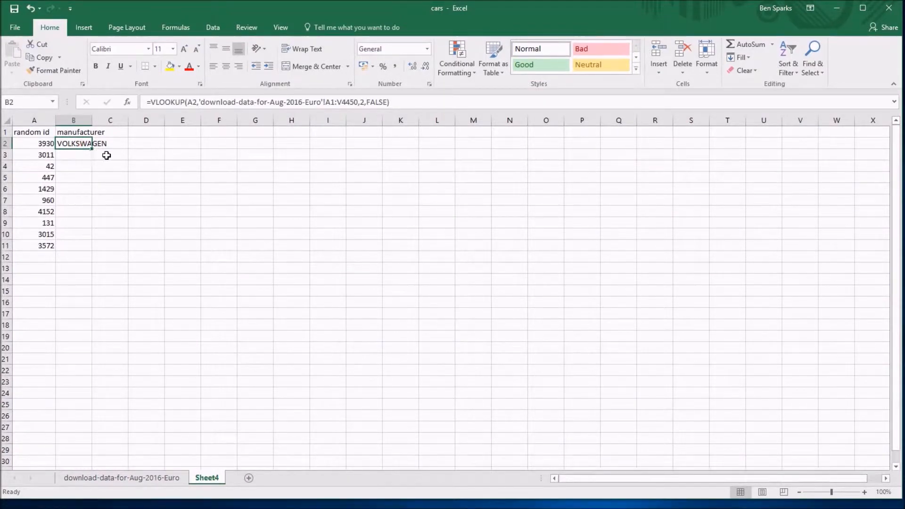
Fill the VLOOKUP formula from B2 down to B11 alongside the random ids
left_click_drag(91, 150, 88, 257)
left_click_drag(31, 143, 40, 247)
left_click(40, 247)
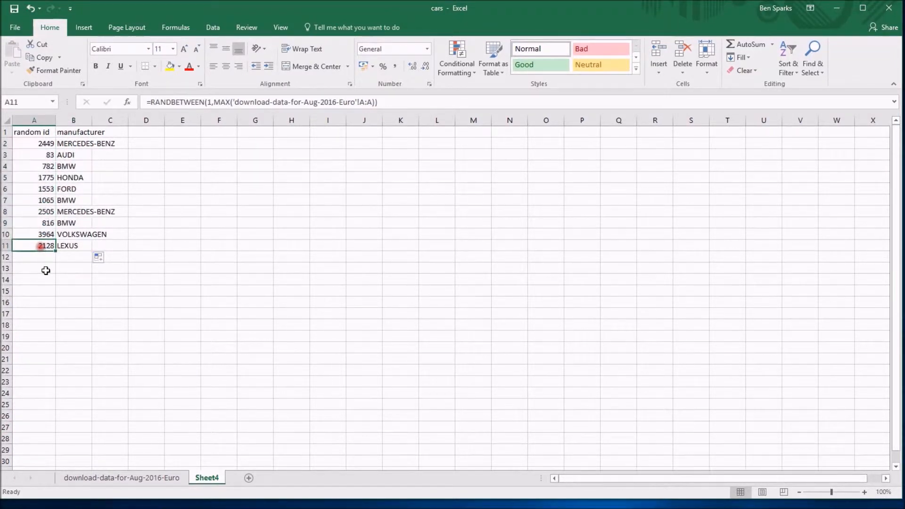
left_click(44, 268)
Compare the table array references in the VLOOKUP formulas of cells B2, B3 and B11
left_click(78, 145)
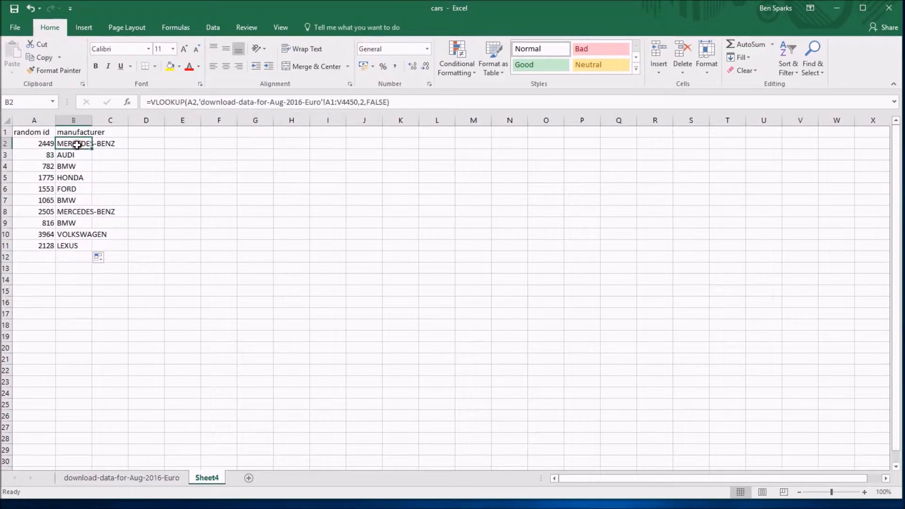
left_click(47, 155)
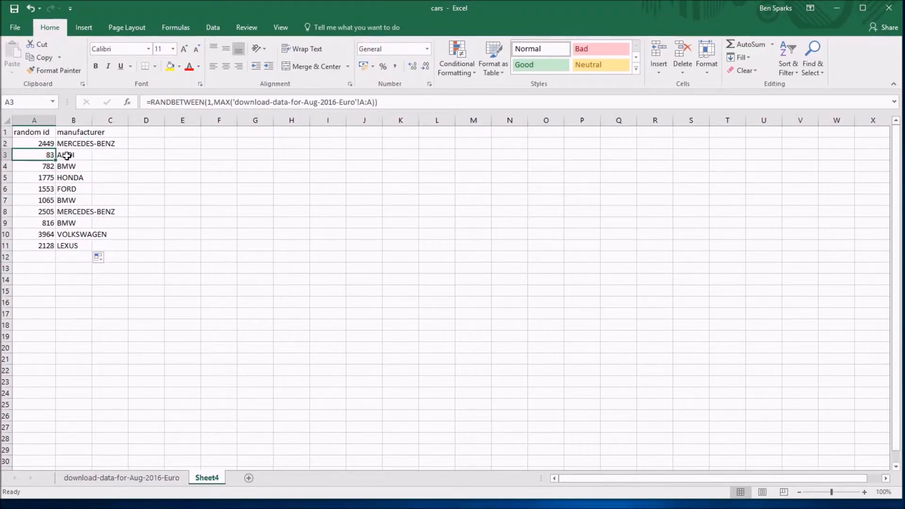
left_click(67, 156)
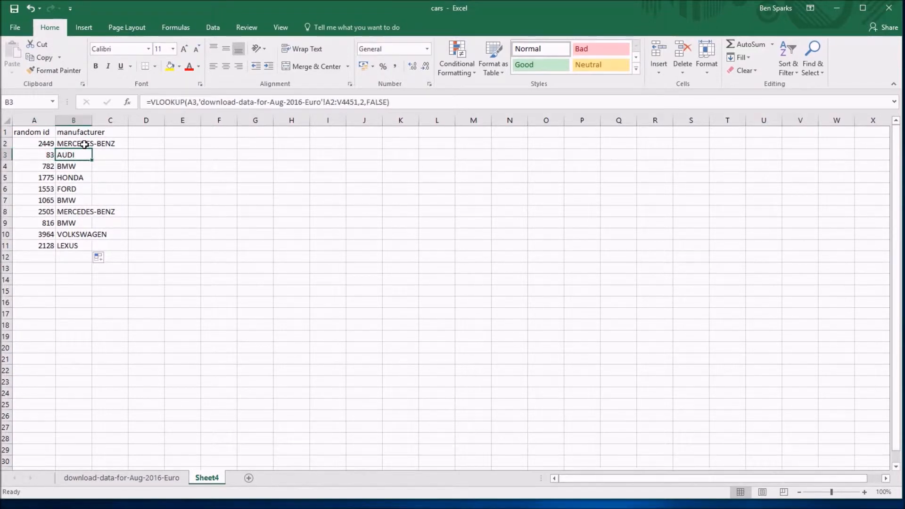
left_click(78, 145)
left_click_drag(325, 103, 358, 103)
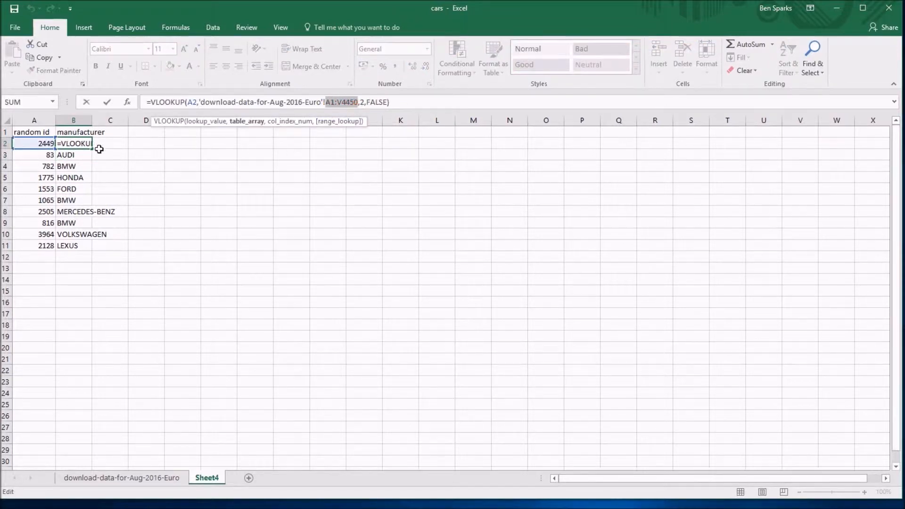
key("Escape")
left_click(81, 157)
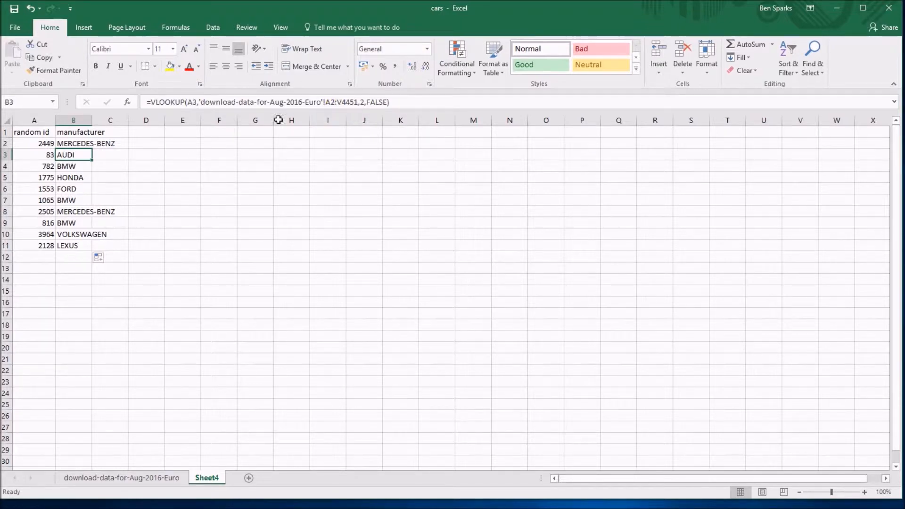
left_click(74, 247)
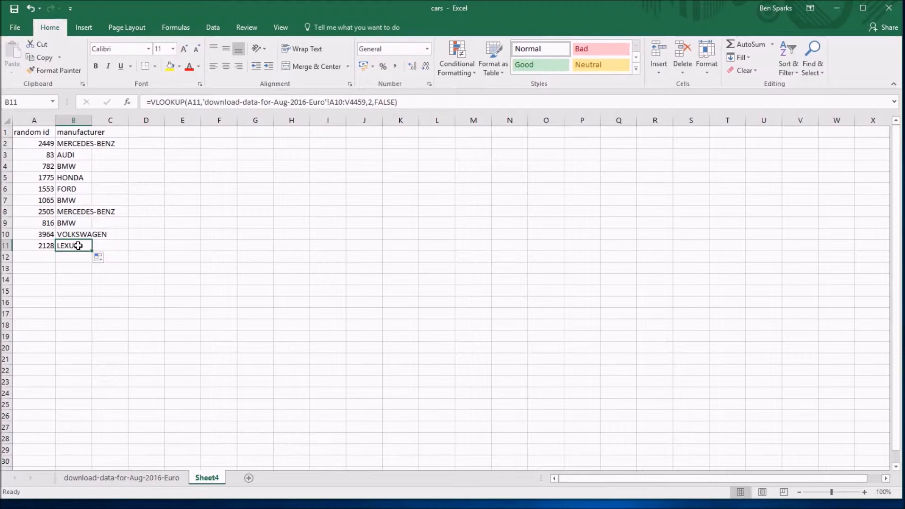
Make the table array in B2's VLOOKUP formula fully absolute as $A$1:$V$4450
left_click(72, 144)
left_click_drag(326, 102, 360, 101)
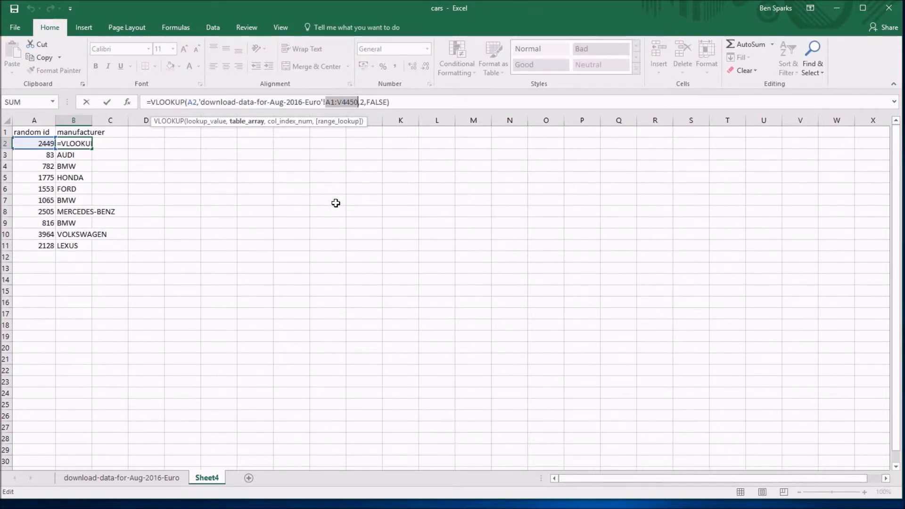
key("F4")
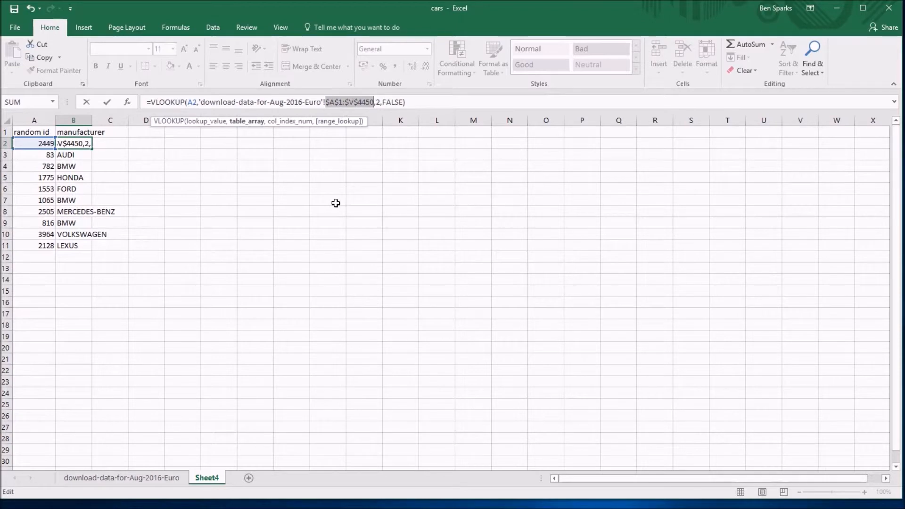
key("F4")
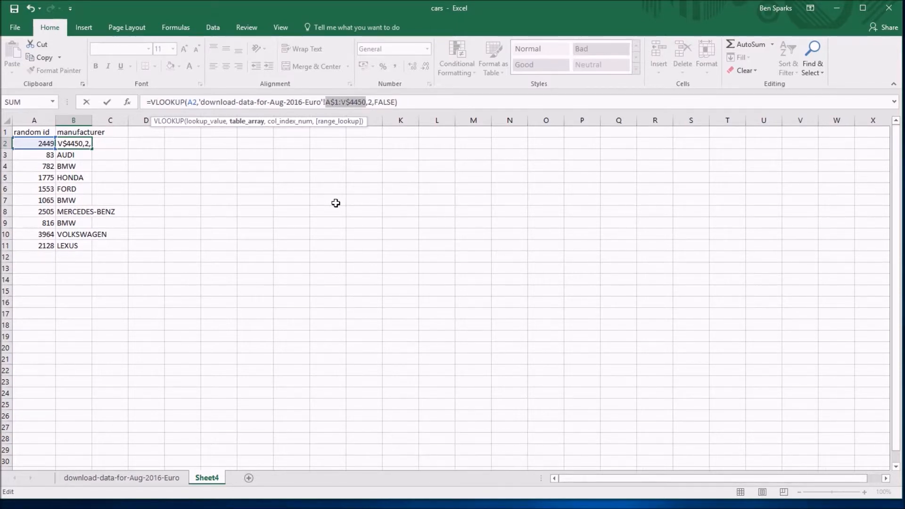
key("F4")
key("F4")
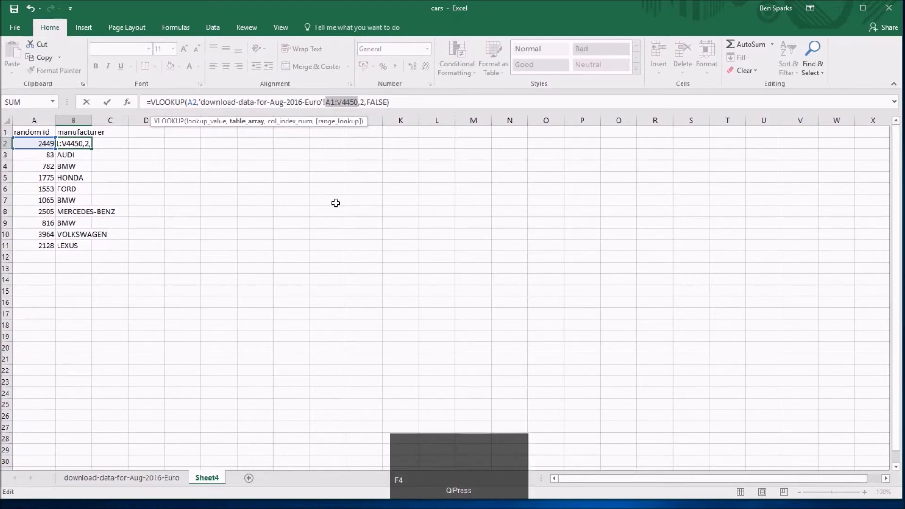
key("F4")
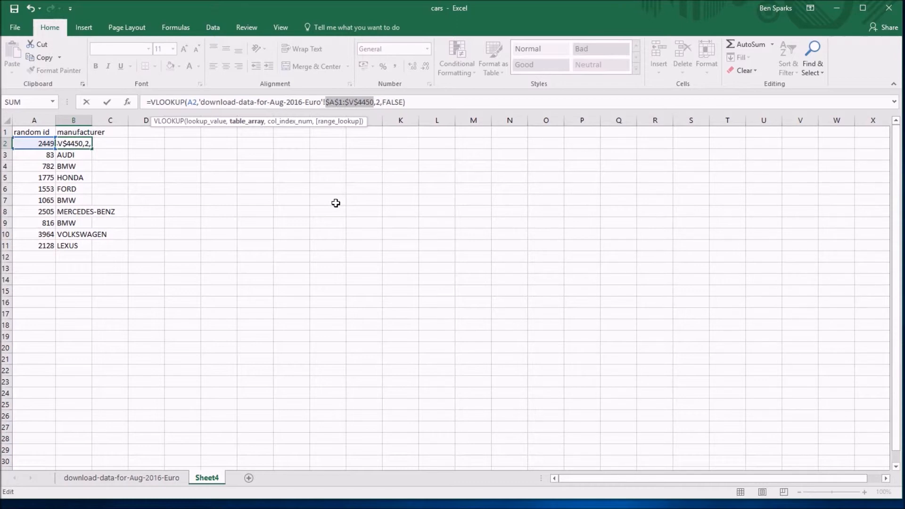
key("Return")
Fill the absolute-reference VLOOKUP formula from B2 down to B11 and check the formula in the last cell
left_click(74, 142)
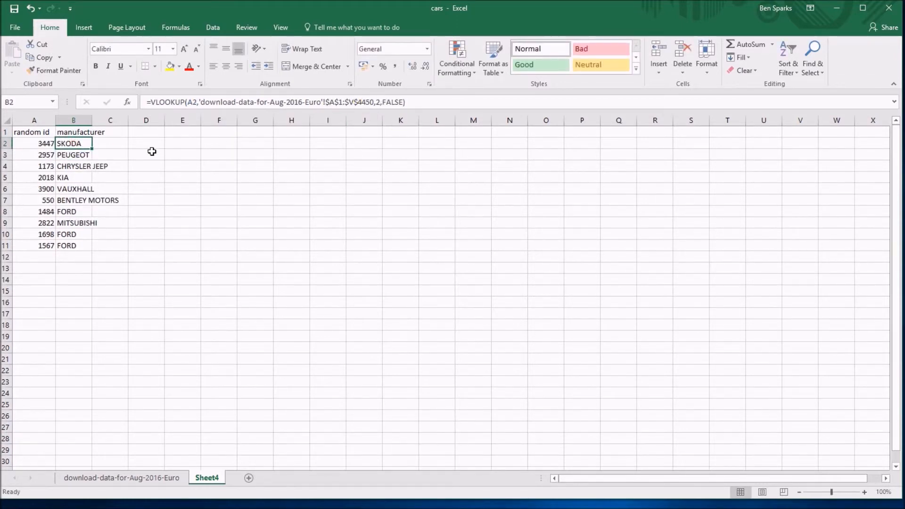
left_click_drag(92, 149, 97, 250)
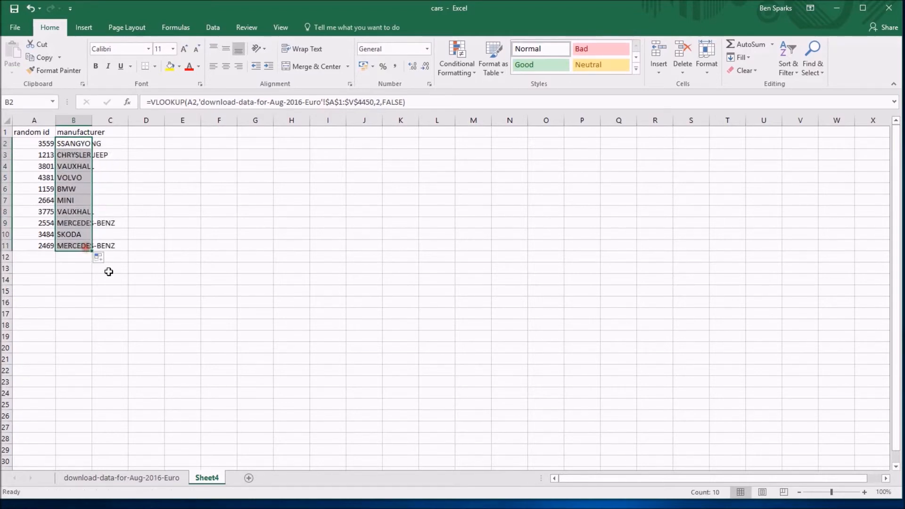
left_click(76, 246)
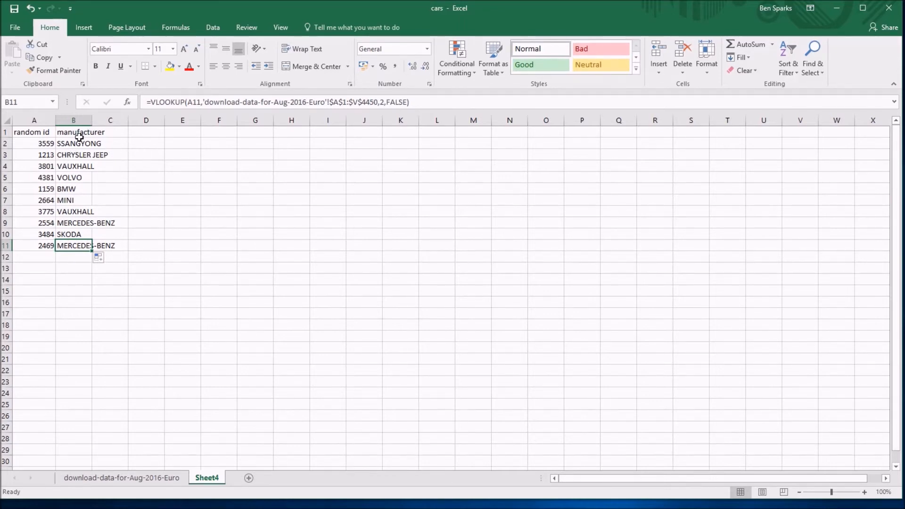
left_click_drag(49, 145, 75, 243)
left_click(78, 307)
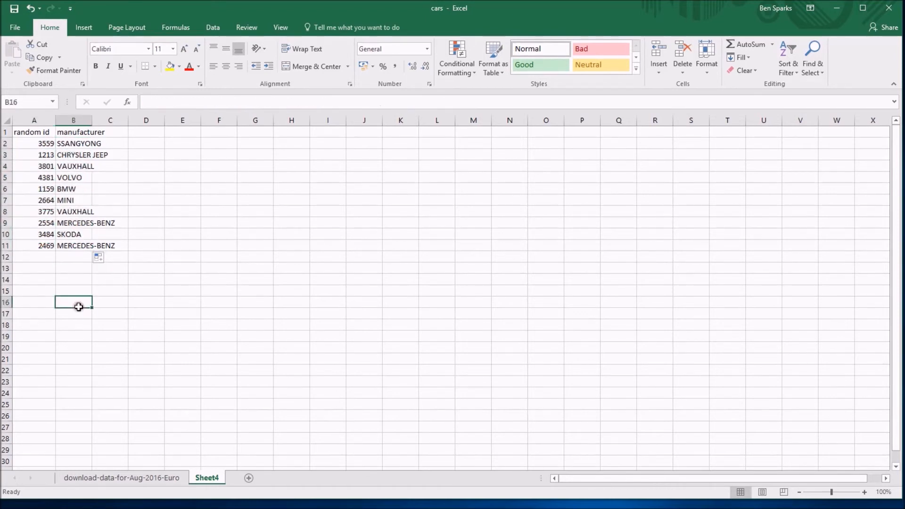